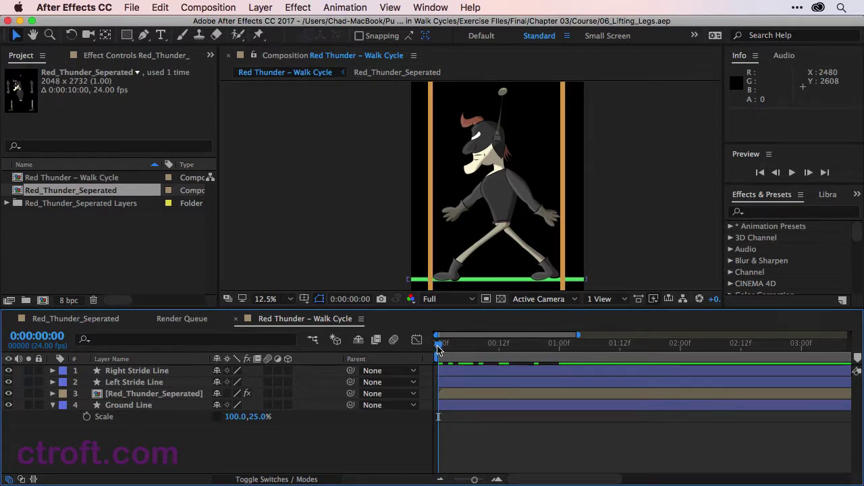
# Move to frame 6 and show the Puppet effect's pins on the Red_Thunder_Seperated layer
pyautogui.moveTo(440, 348); pyautogui.dragTo(470, 356)
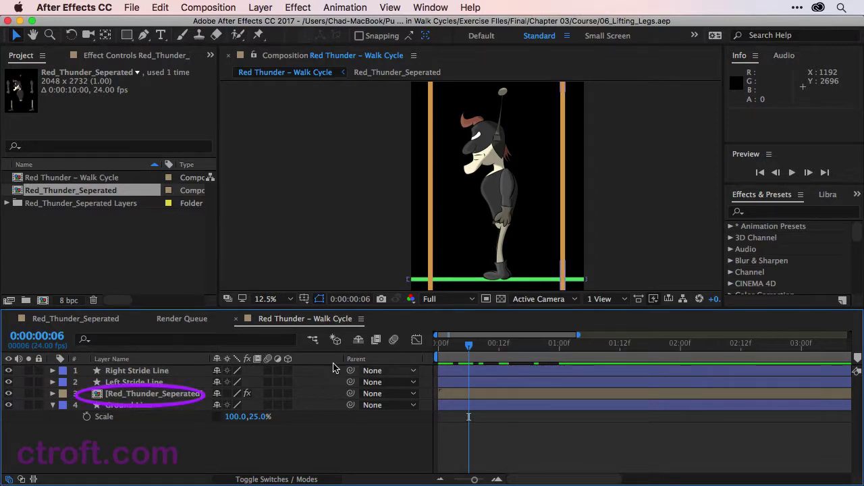
pyautogui.click(187, 397)
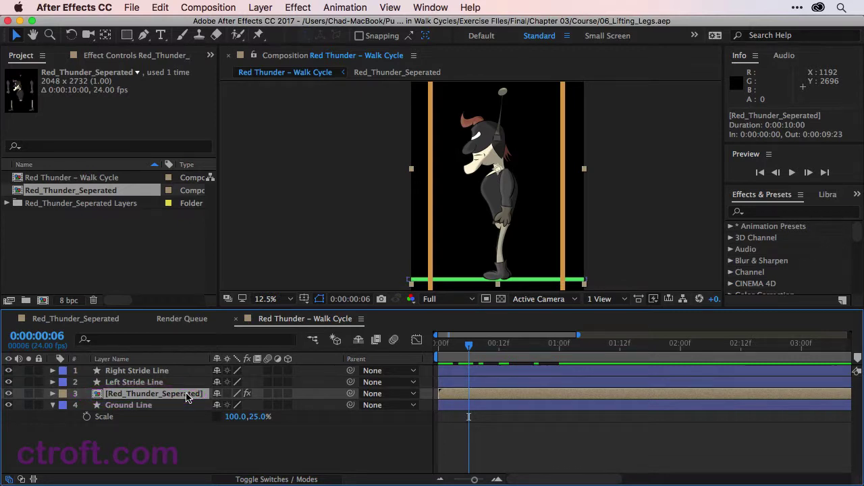
pyautogui.press('e')
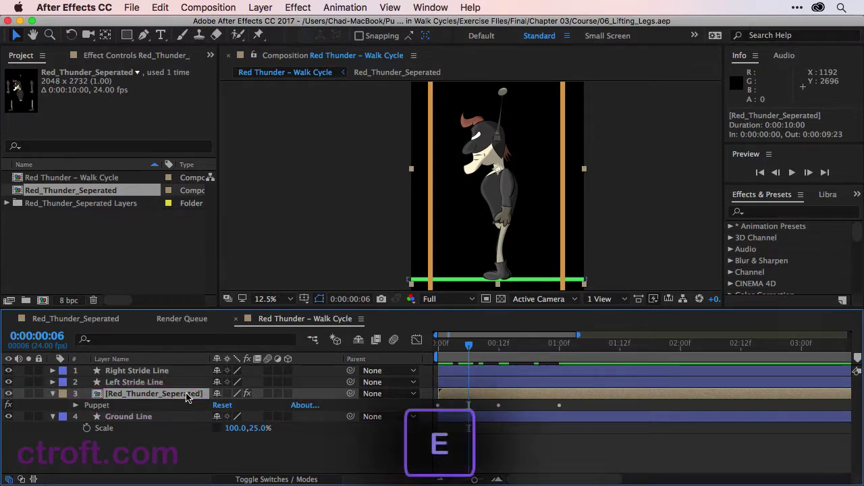
pyautogui.click(98, 405)
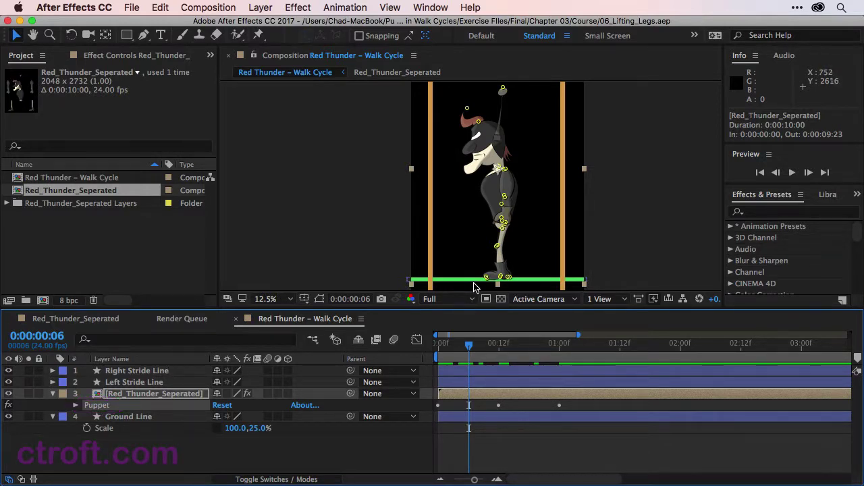
# Lift the back leg's foot off the ground at frame 6 by moving its toe, ball and heel puppet pins up and forward
pyautogui.scroll(2, 476, 286)
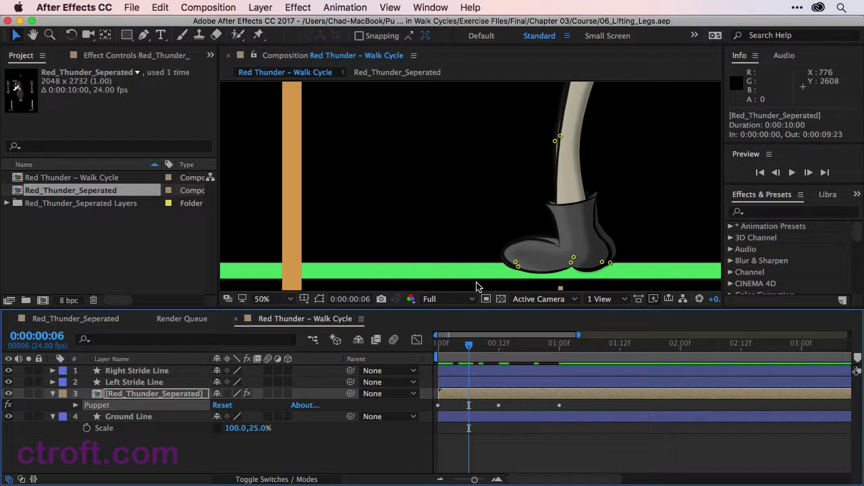
pyautogui.click(610, 263)
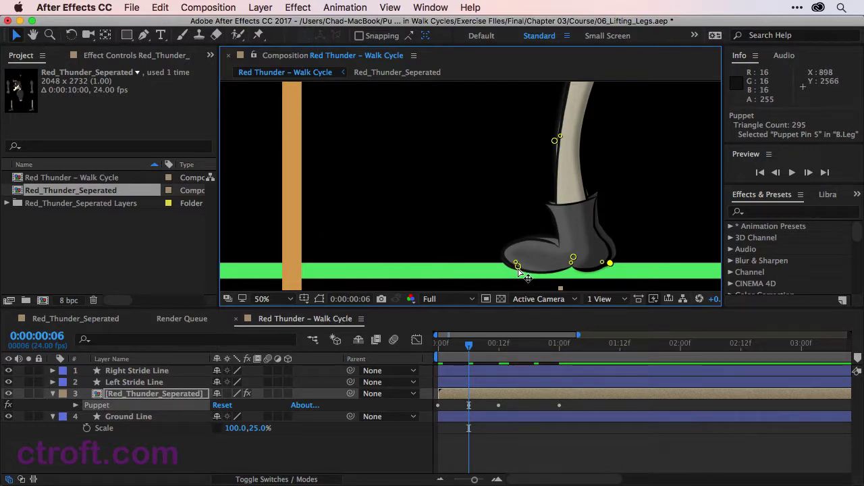
pyautogui.moveTo(519, 269); pyautogui.dragTo(402, 82)
pyautogui.moveTo(575, 260); pyautogui.dragTo(437, 83)
pyautogui.moveTo(611, 263); pyautogui.dragTo(483, 82)
# Raise the back leg's knee pin up and forward so the leg bends above the lifted foot
pyautogui.press('h')
pyautogui.moveTo(636, 145); pyautogui.dragTo(630, 244)
pyautogui.press('v')
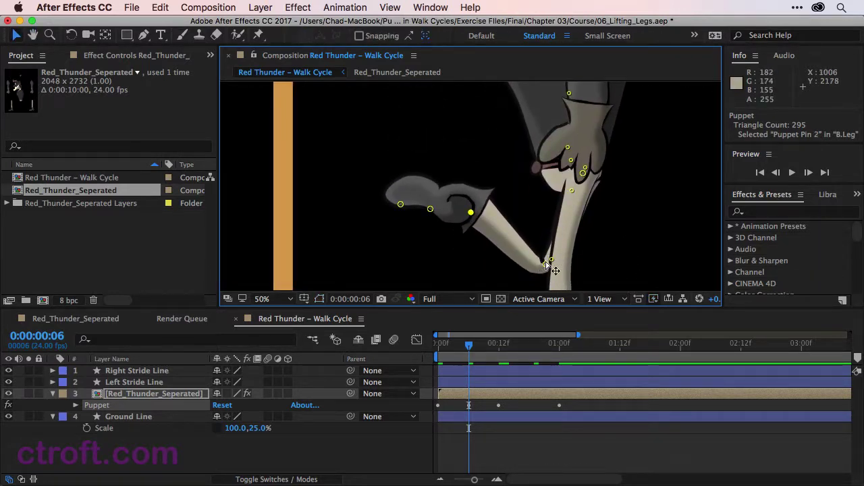
pyautogui.moveTo(547, 265); pyautogui.dragTo(476, 142)
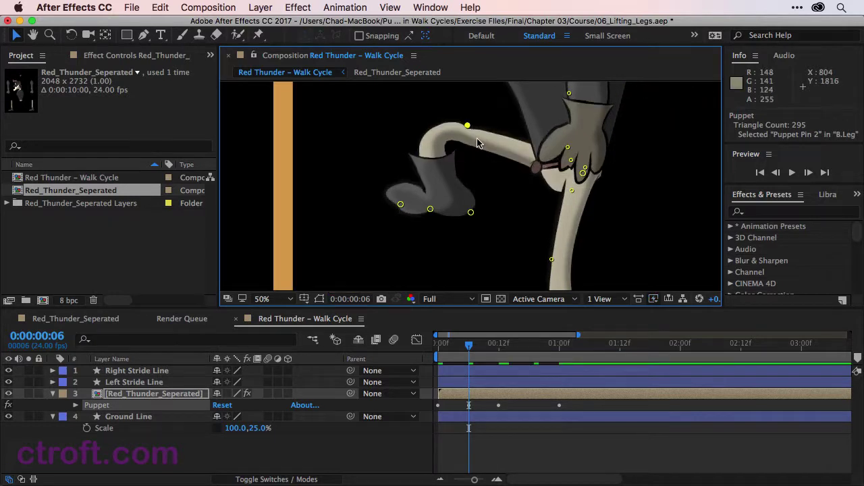
# Refine the back leg's frame 6 pose by lowering the foot, levelling its pins and pulling the knee slightly closer to the body
pyautogui.scroll(-2, 492, 167)
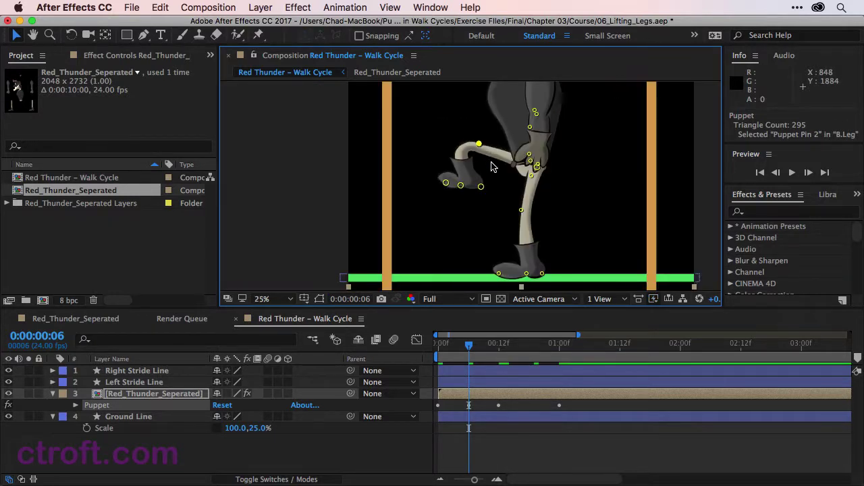
pyautogui.scroll(1, 483, 176)
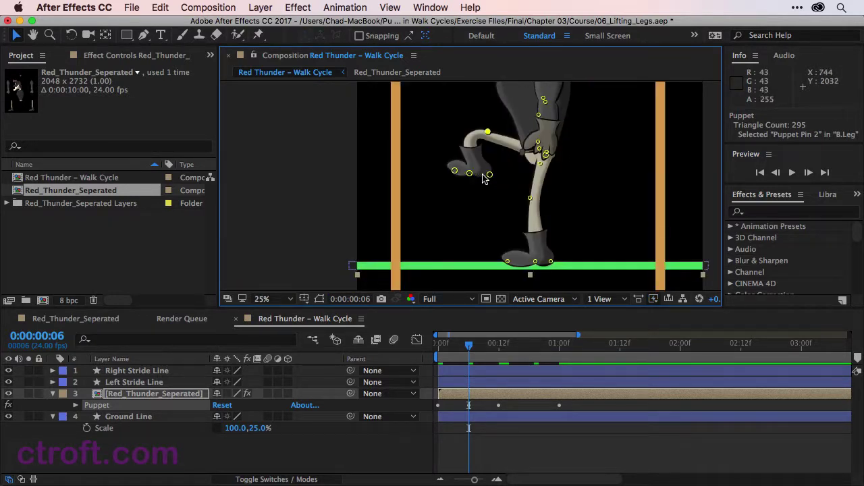
pyautogui.moveTo(483, 178); pyautogui.dragTo(452, 191)
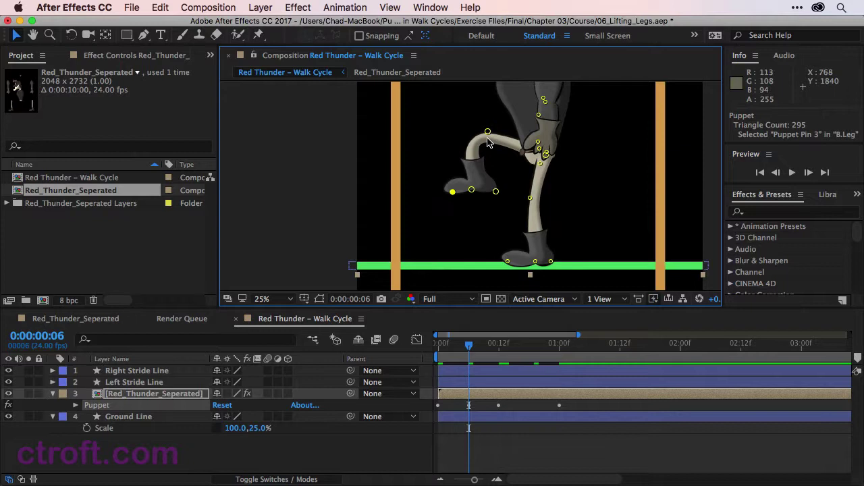
pyautogui.moveTo(487, 132); pyautogui.dragTo(504, 142)
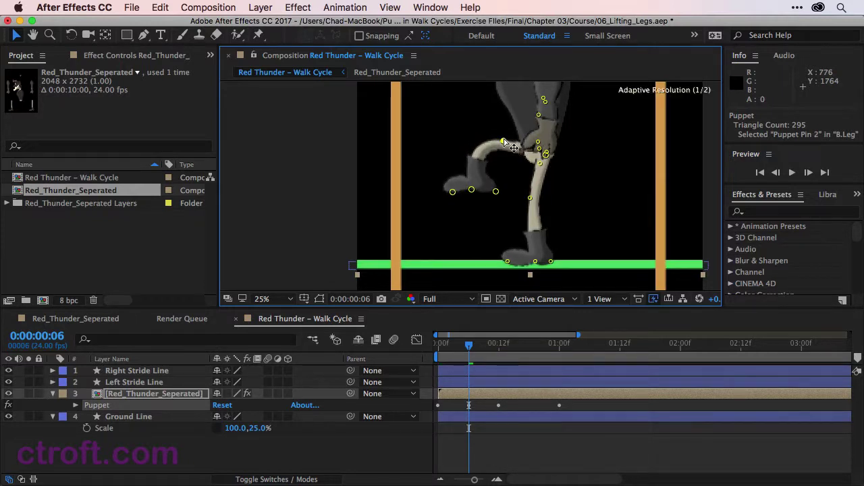
pyautogui.moveTo(497, 193); pyautogui.dragTo(466, 228)
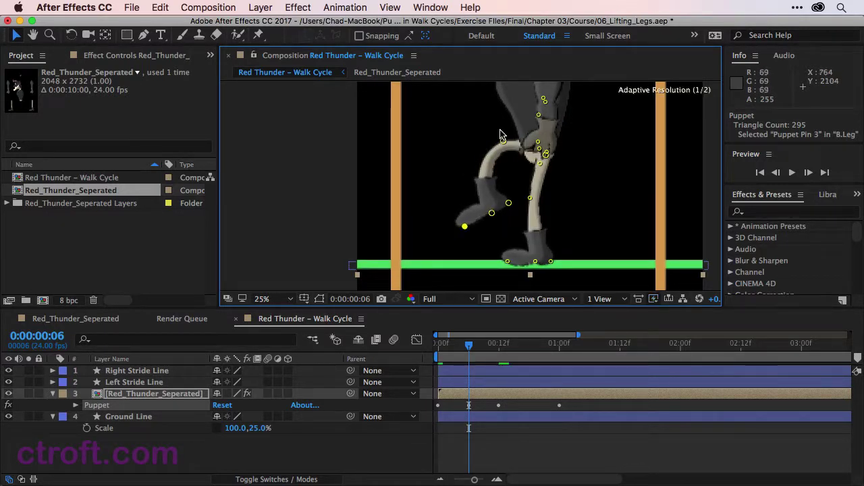
pyautogui.moveTo(503, 141); pyautogui.dragTo(495, 144)
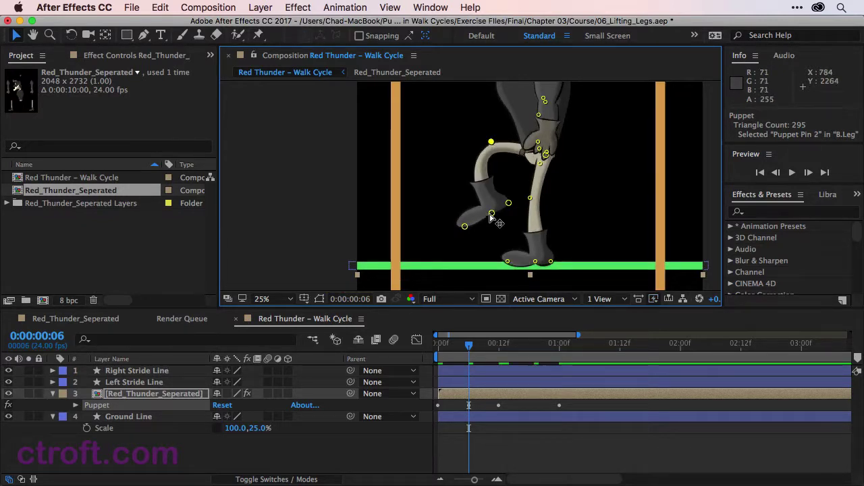
pyautogui.moveTo(493, 215); pyautogui.dragTo(458, 204)
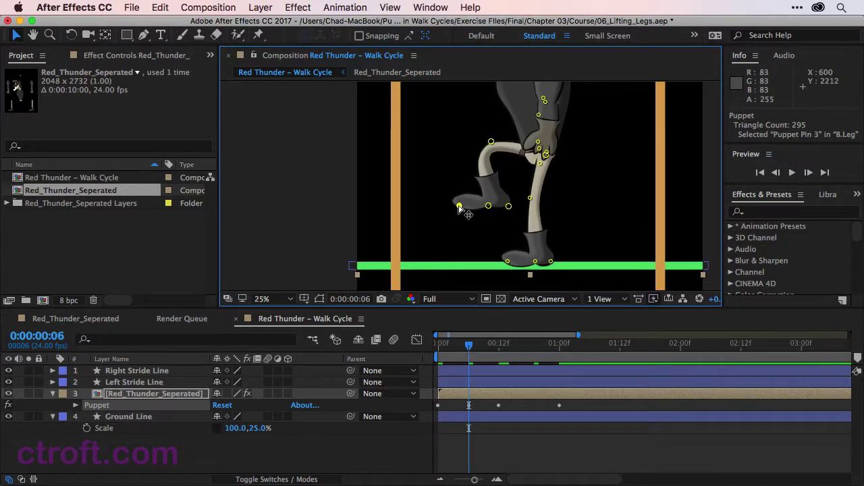
# At frame 18, lift the front leg's foot off the ground by moving its toe, ball and heel puppet pins up and forward
pyautogui.moveTo(470, 350); pyautogui.dragTo(498, 360)
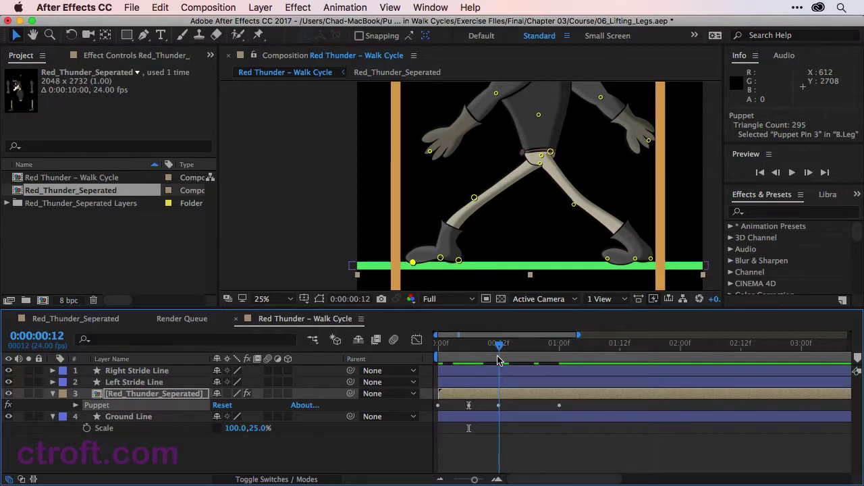
pyautogui.moveTo(499, 360); pyautogui.dragTo(532, 358)
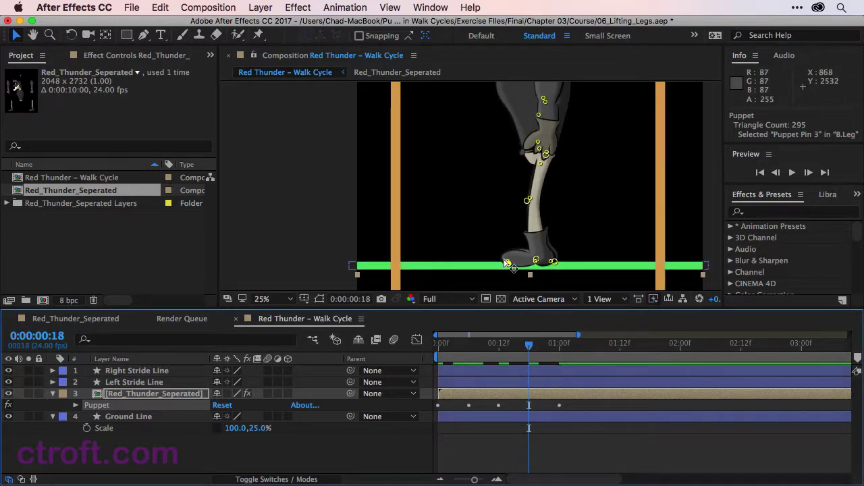
pyautogui.click(530, 200)
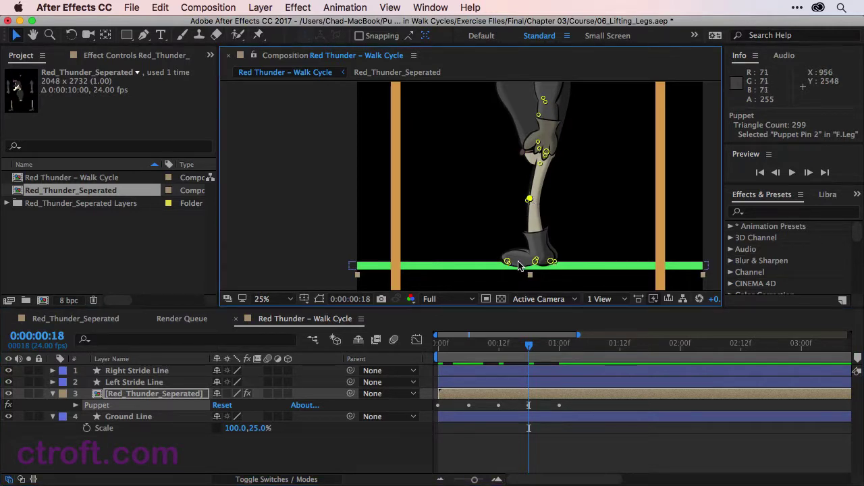
pyautogui.moveTo(507, 261); pyautogui.dragTo(456, 182)
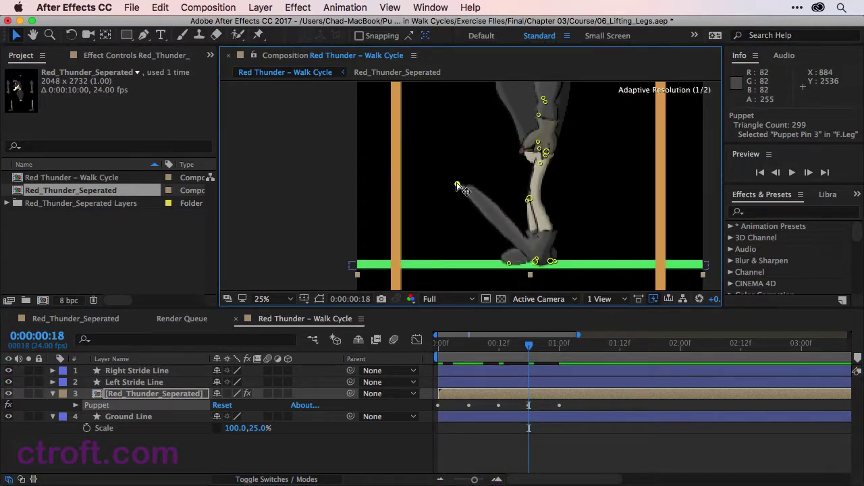
pyautogui.moveTo(535, 261); pyautogui.dragTo(480, 207)
pyautogui.moveTo(550, 261); pyautogui.dragTo(541, 255)
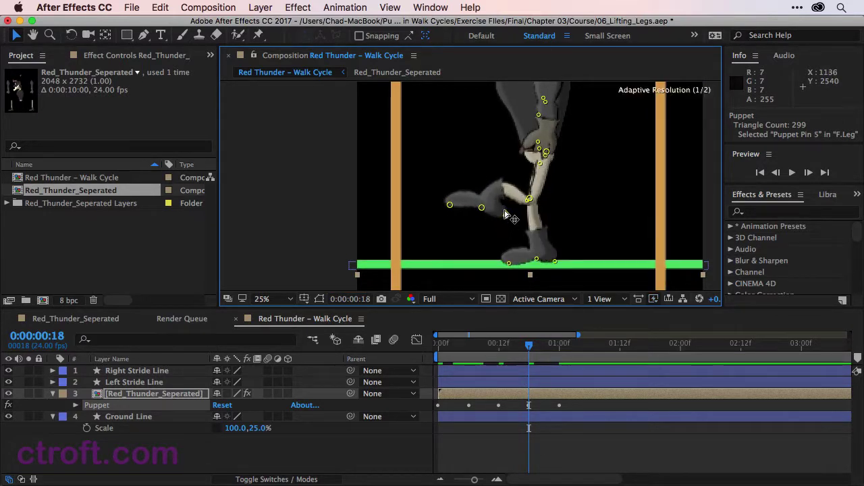
# Raise the front leg's knee pin forward into a bend at frame 18 and level the foot pins beneath it
pyautogui.moveTo(530, 199); pyautogui.dragTo(467, 151)
pyautogui.moveTo(507, 209); pyautogui.dragTo(455, 217)
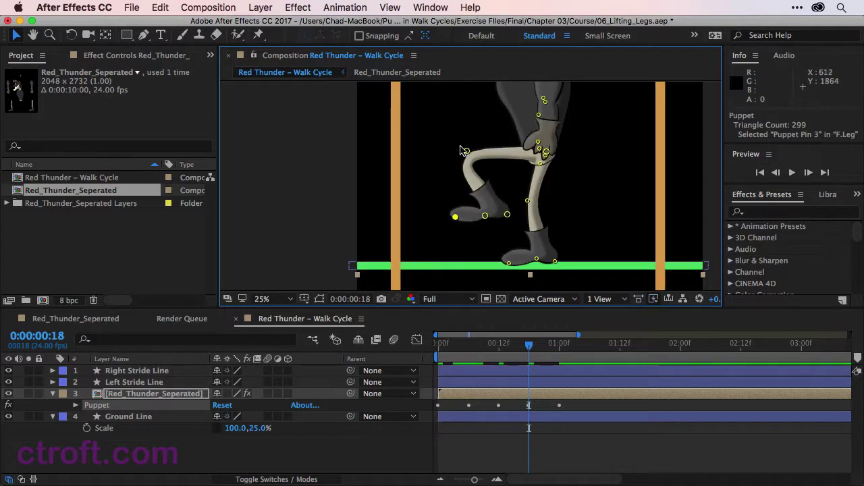
pyautogui.moveTo(463, 149); pyautogui.dragTo(478, 149)
pyautogui.press('super+z')
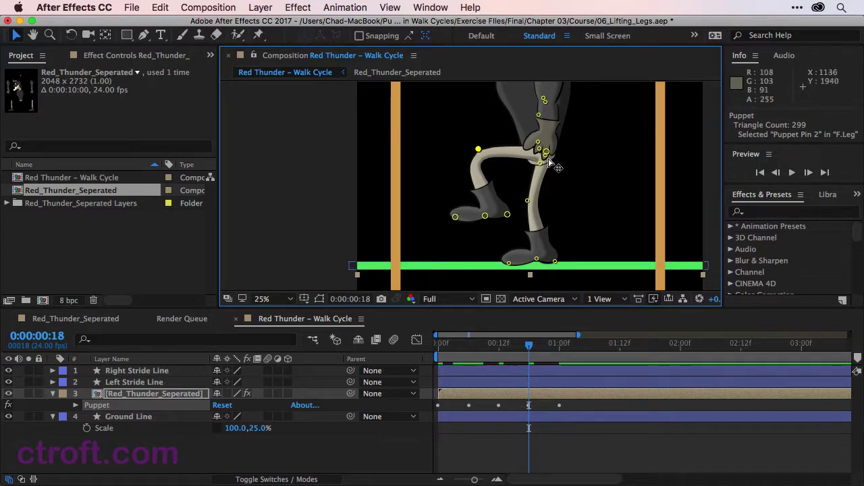
# Shift the front leg's hip pin slightly back at frame 18 to clean up the joint under the hand
pyautogui.moveTo(546, 151); pyautogui.dragTo(552, 155)
pyautogui.scroll(2, 552, 156)
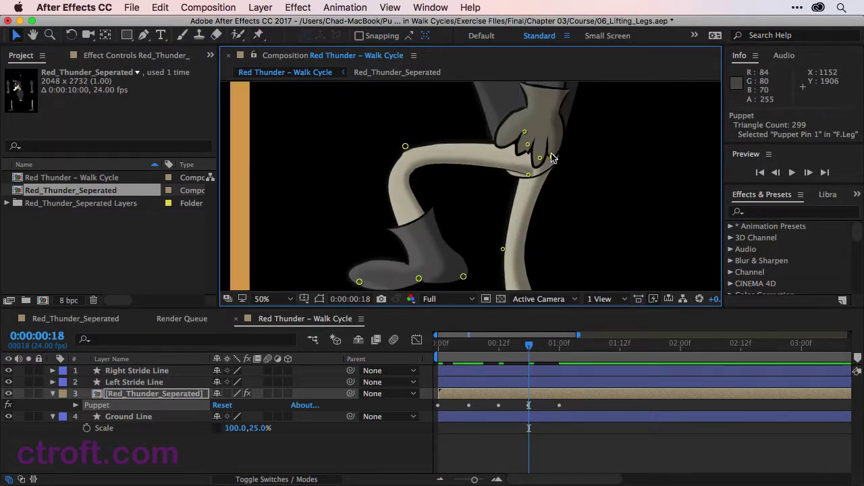
pyautogui.scroll(2, 553, 161)
pyautogui.scroll(-1, 555, 163)
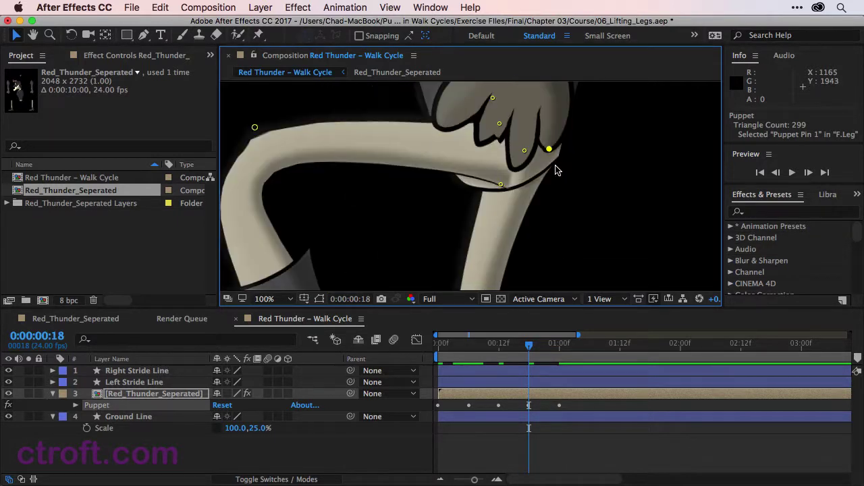
pyautogui.moveTo(550, 148); pyautogui.dragTo(570, 141)
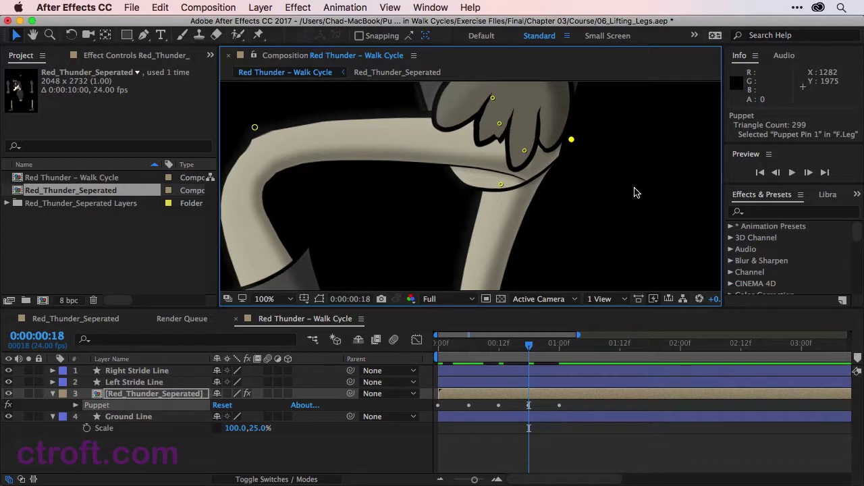
# Scrub through the leg poses and play the walk cycle from the first frame to check the lifting motion
pyautogui.scroll(-2, 616, 200)
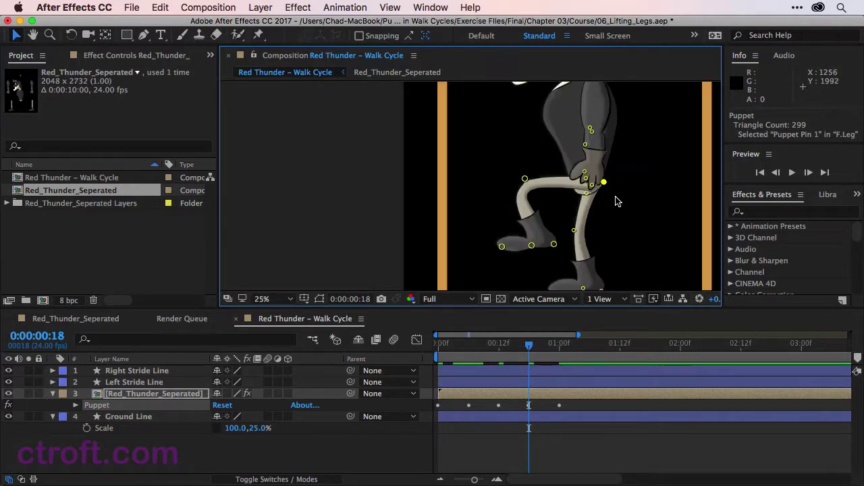
pyautogui.moveTo(523, 360); pyautogui.dragTo(544, 360)
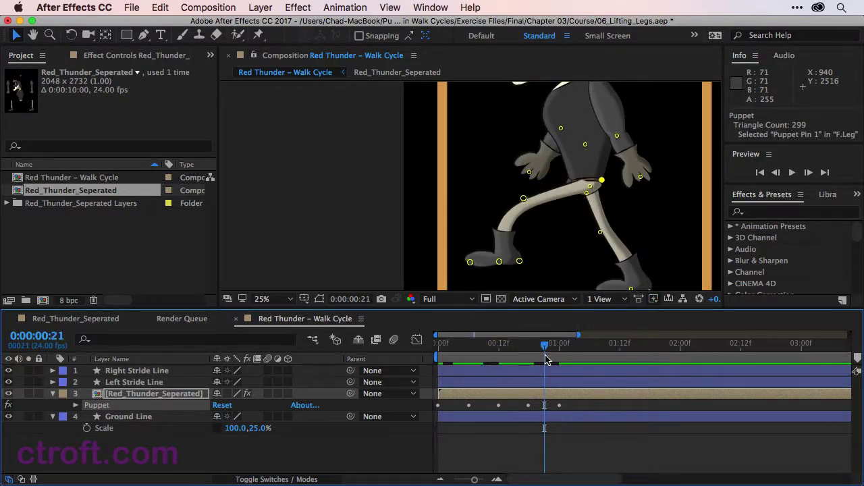
pyautogui.moveTo(546, 360); pyautogui.dragTo(427, 353)
pyautogui.press('space')
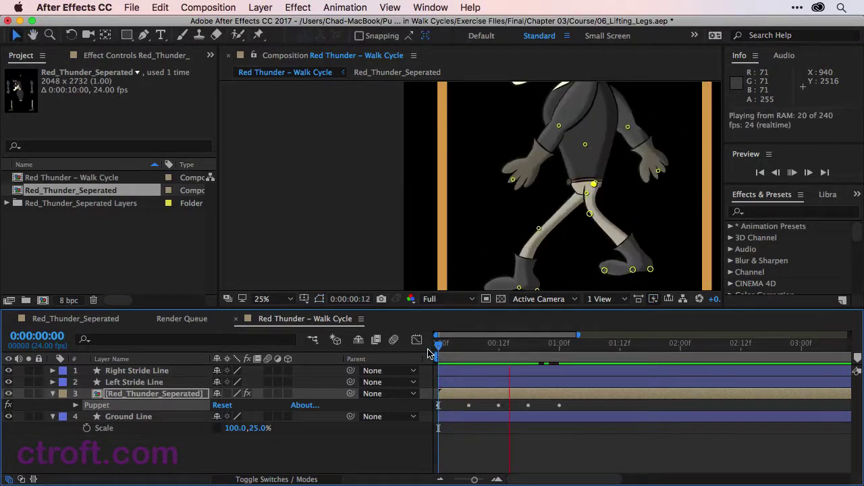
pyautogui.press('space')
pyautogui.press('space')
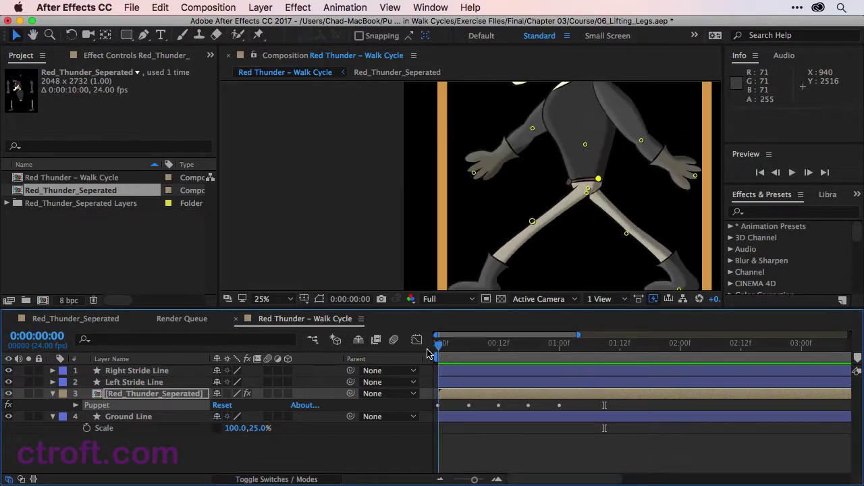
pyautogui.press('space')
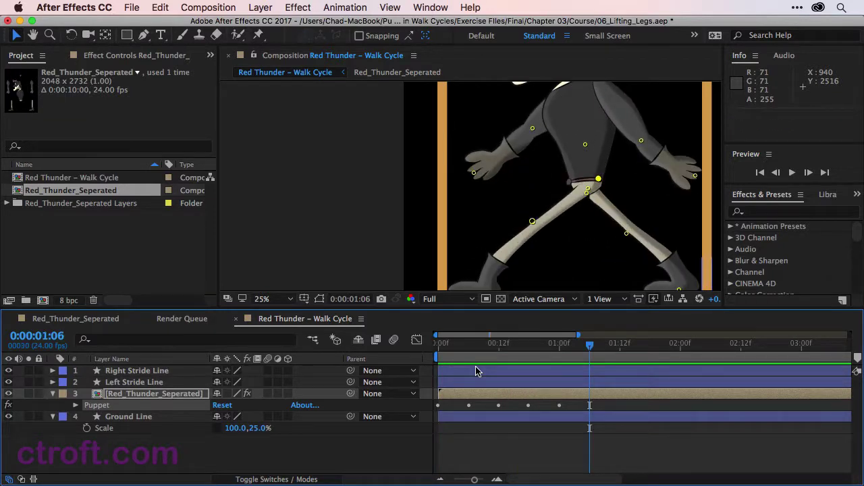